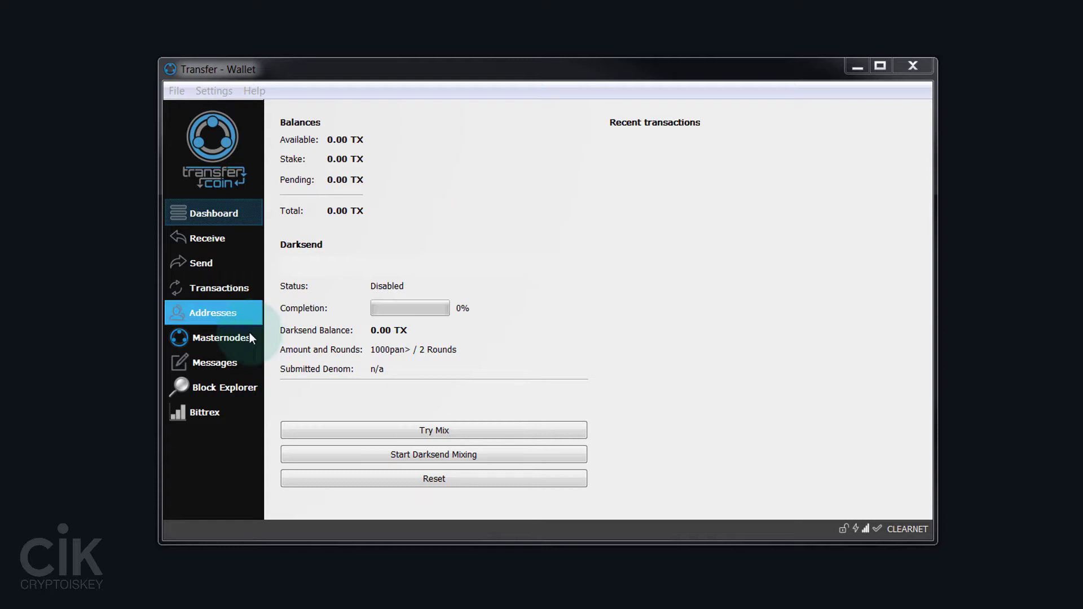
# - Go to the wallet's Bittrex section and step through its API Key, Secret Key and Password fields
pyautogui.click(225, 413)
pyautogui.click(393, 172)
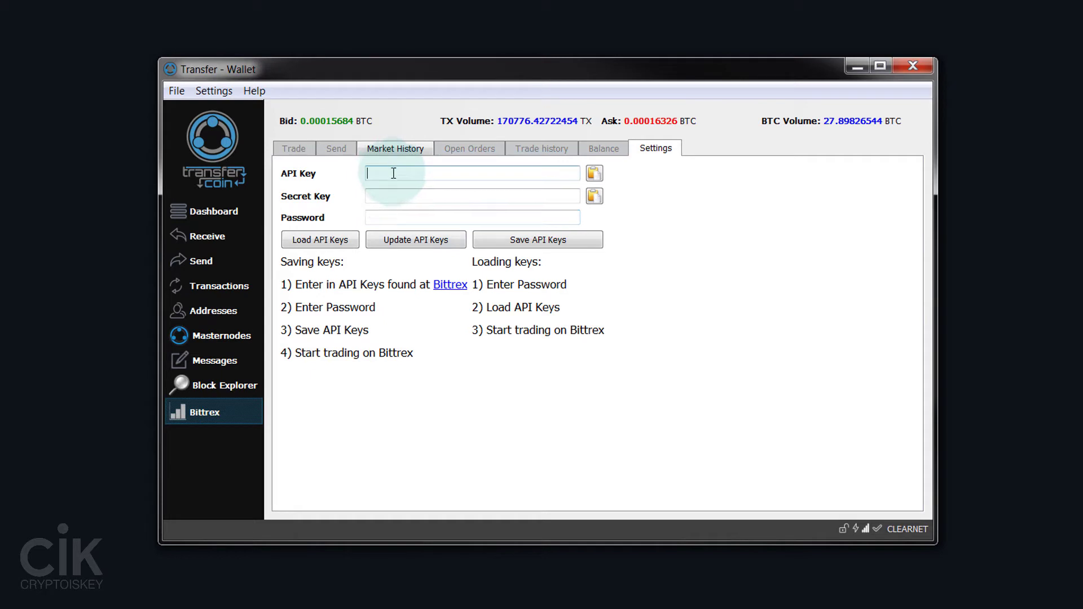
pyautogui.click(392, 195)
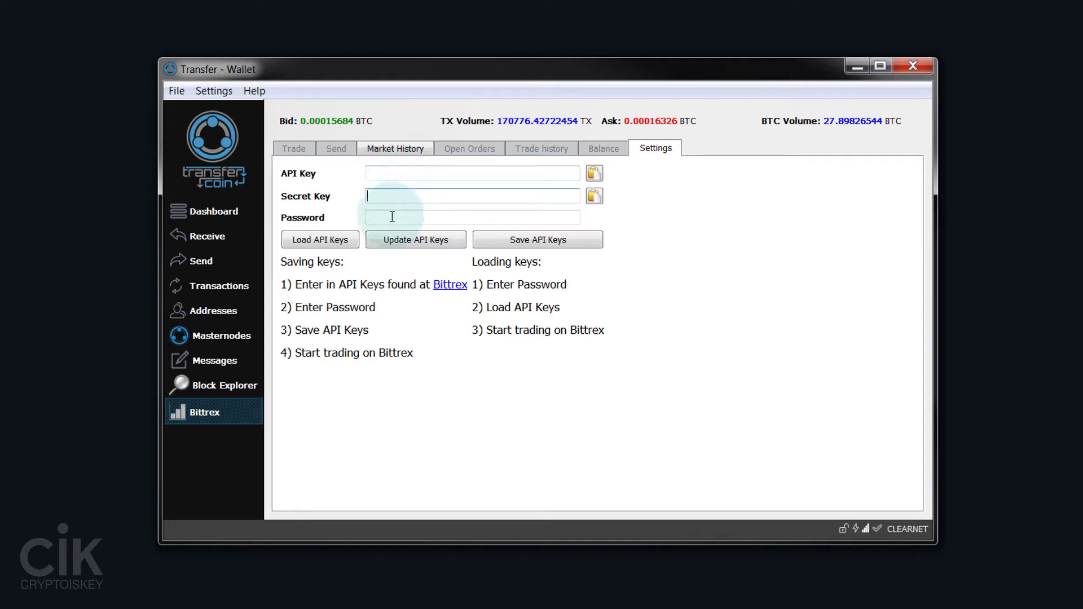
pyautogui.click(390, 217)
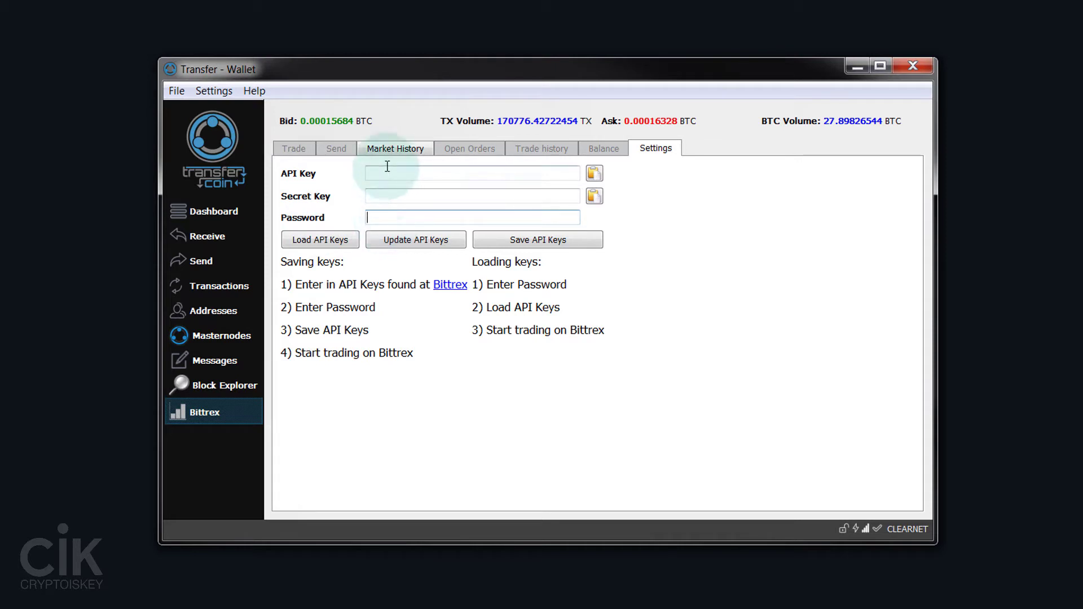
pyautogui.click(387, 171)
pyautogui.click(392, 194)
pyautogui.click(395, 217)
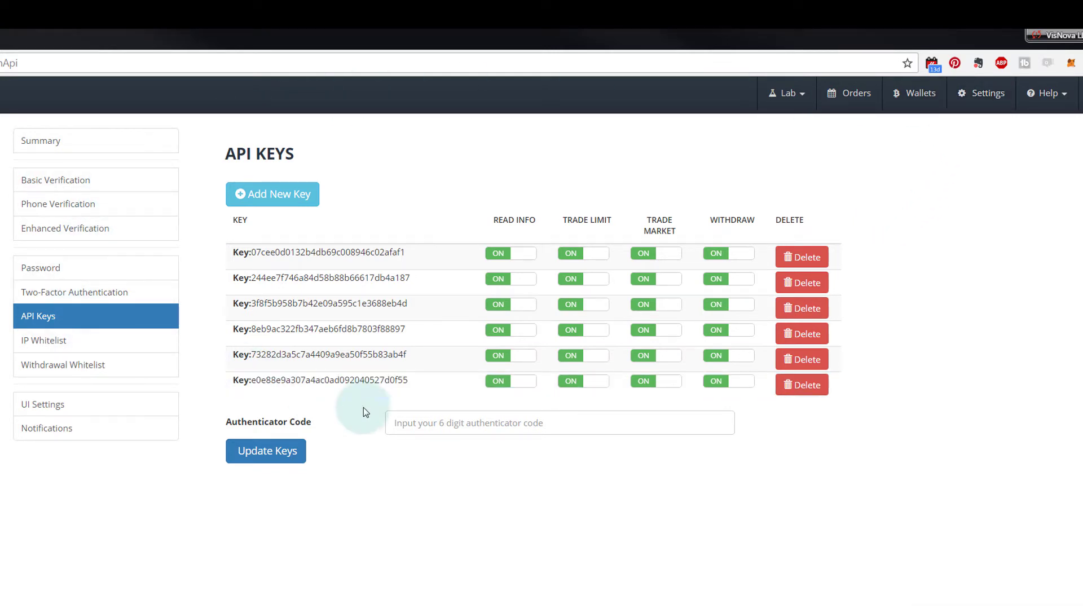
# - Enter the authenticator code on Bittrex and add a new API key row
pyautogui.click(424, 426)
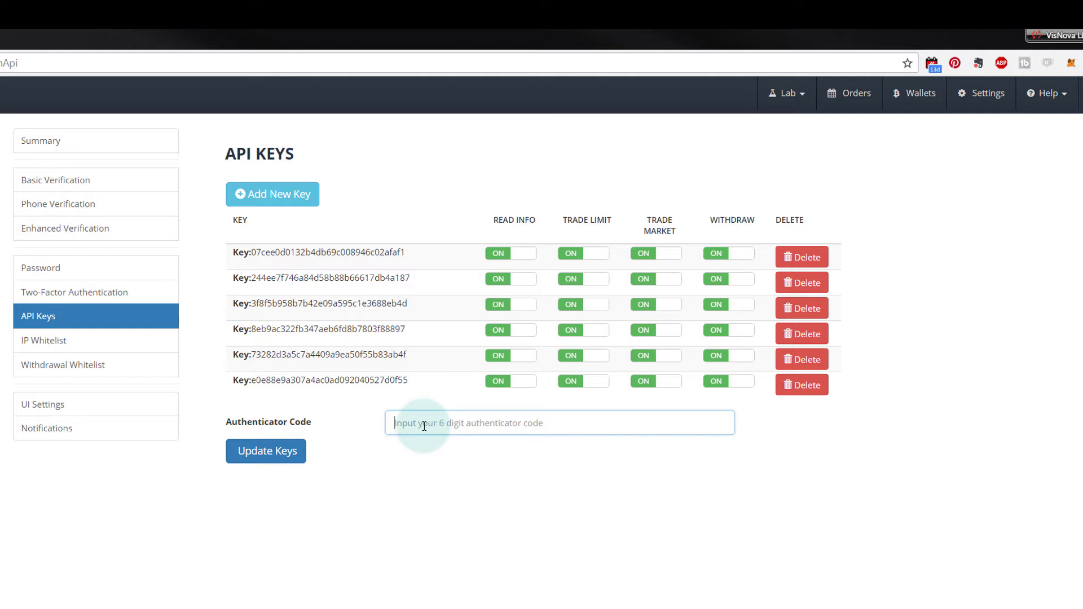
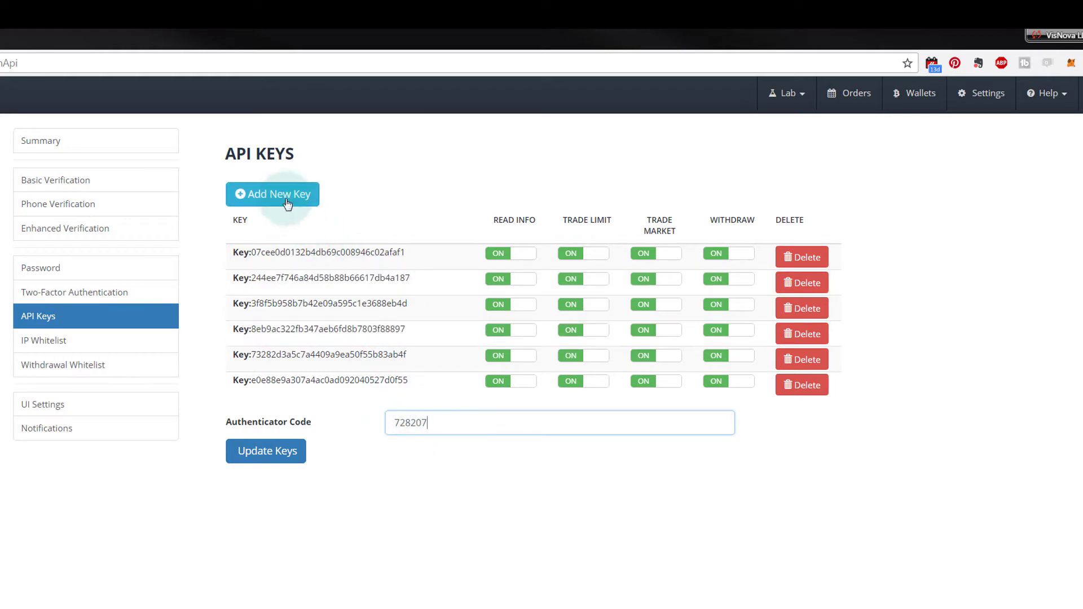
pyautogui.click(287, 198)
# - Enable read info, trade limit, trade market and withdraw, save the key, and select its key and secret
pyautogui.click(518, 416)
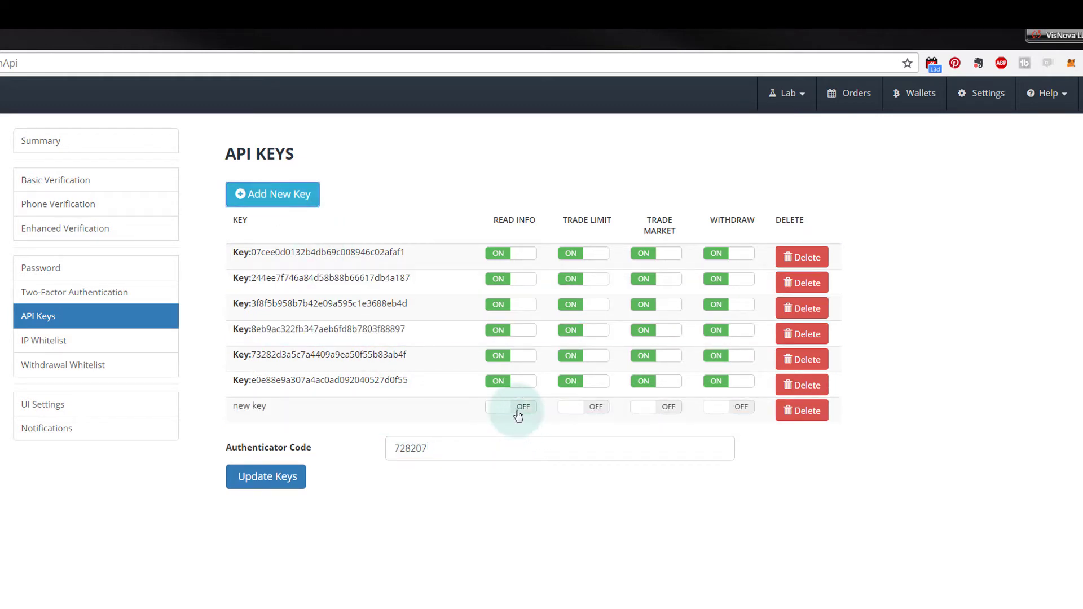
pyautogui.click(594, 409)
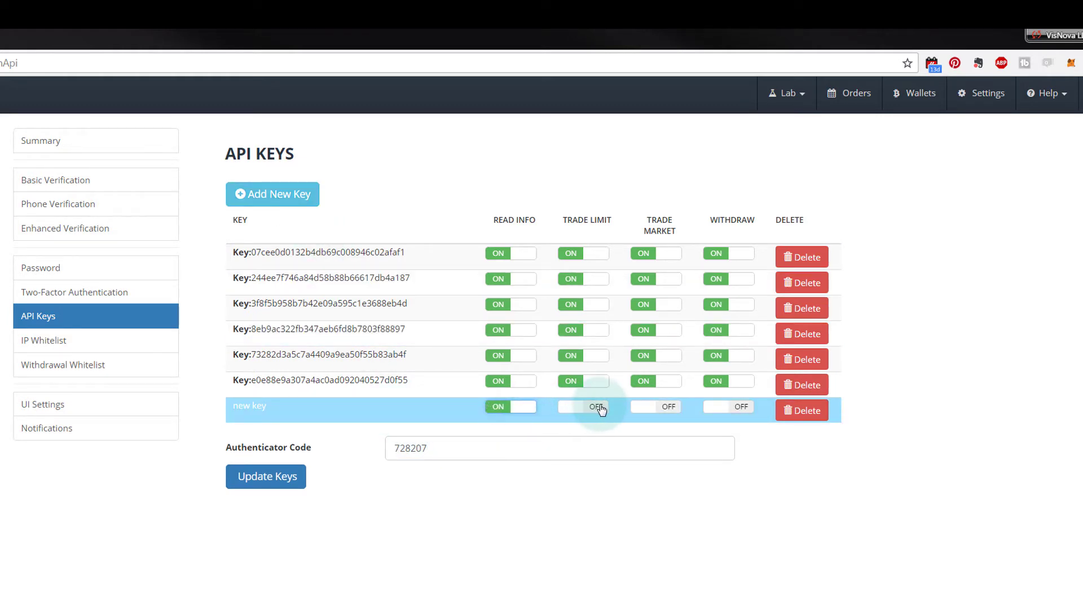
pyautogui.click(661, 409)
pyautogui.click(735, 410)
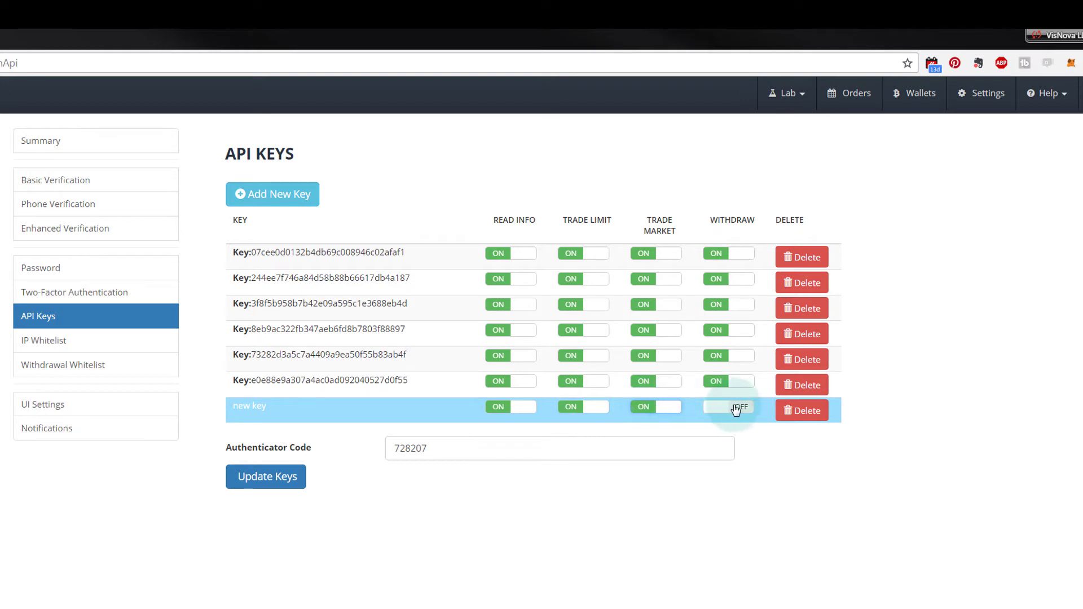
pyautogui.click(268, 478)
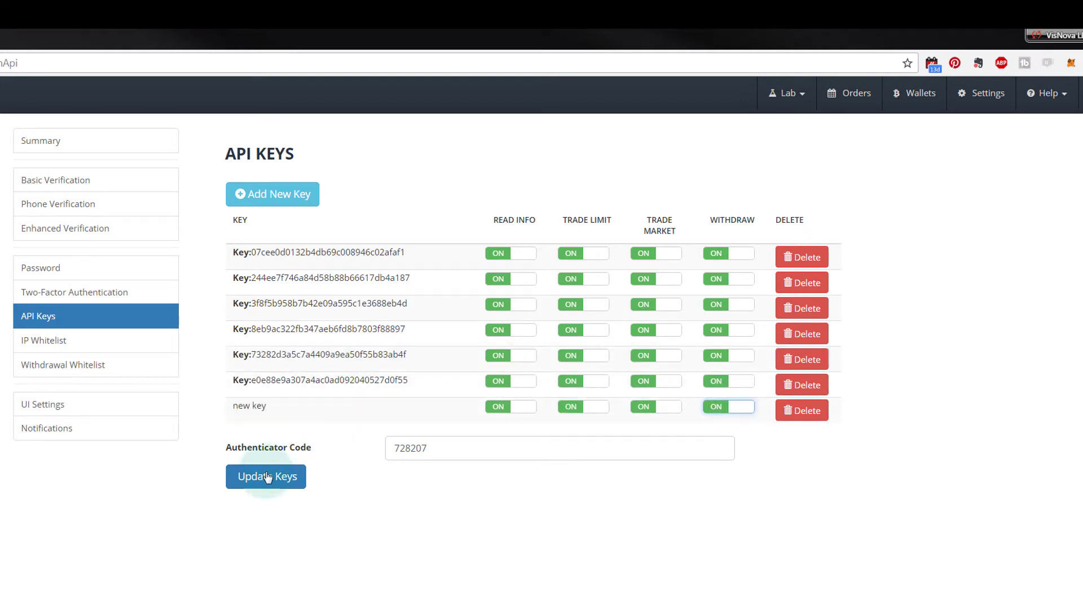
pyautogui.click(410, 420)
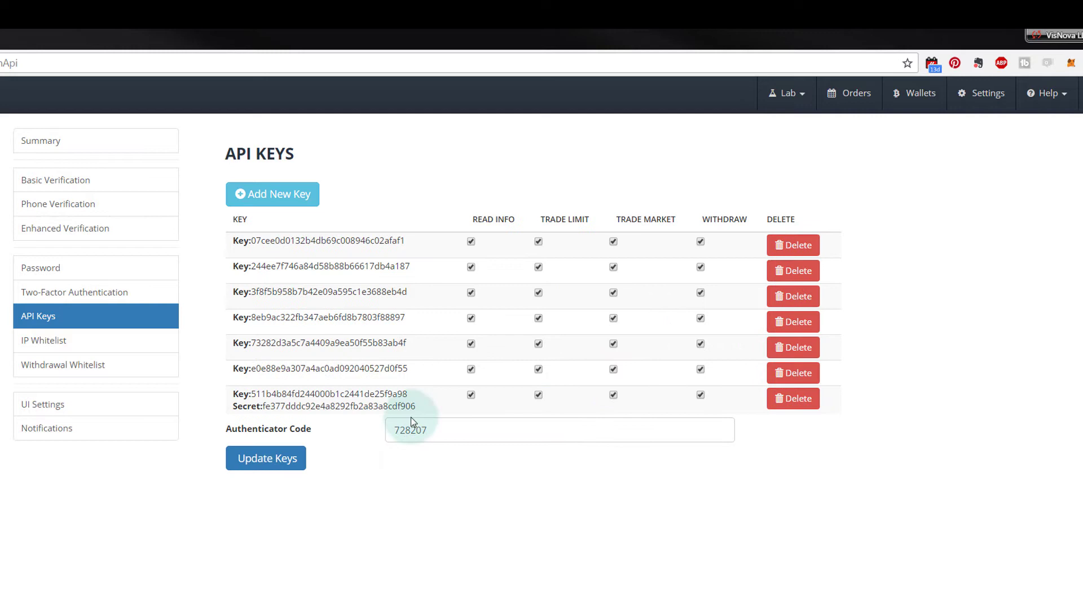
pyautogui.moveTo(418, 407); pyautogui.dragTo(235, 399)
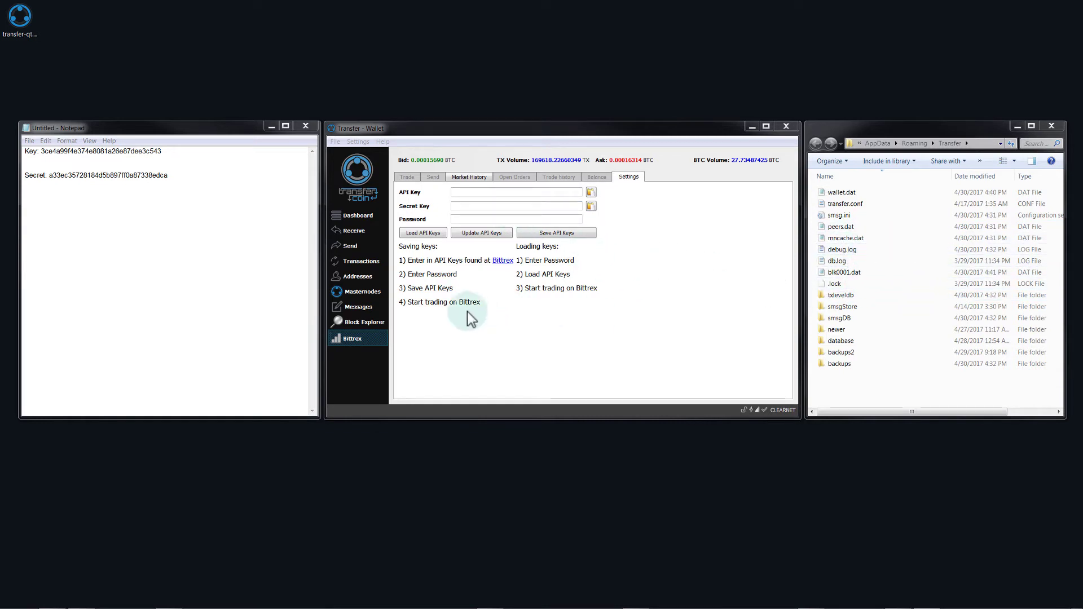
# - Paste the password into the wallet's Bittrex Password field
pyautogui.click(253, 211)
pyautogui.click(465, 219)
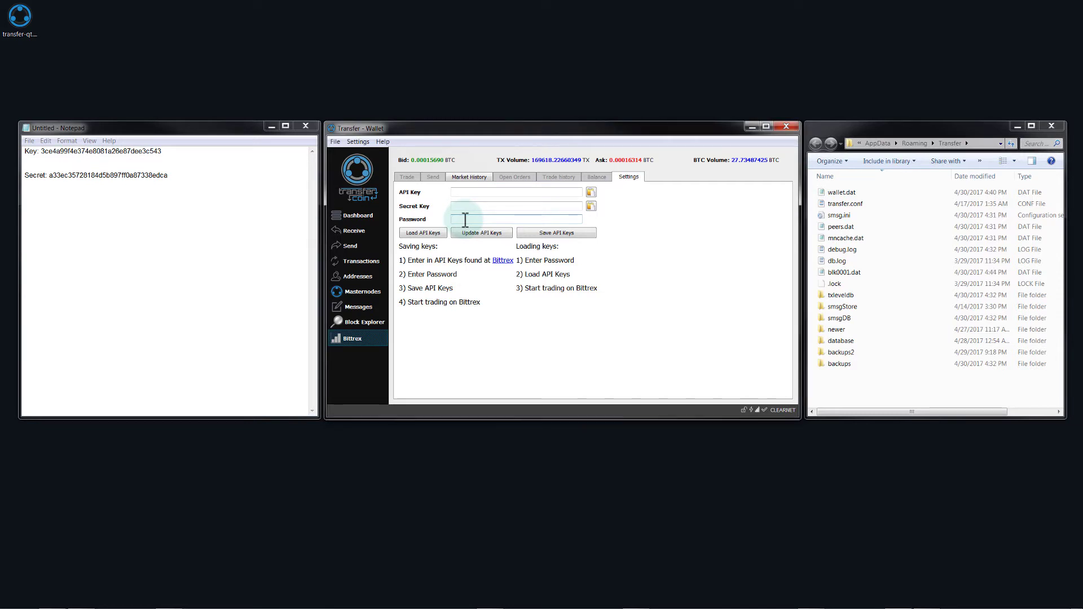
pyautogui.hotkey('ctrl', 'v')
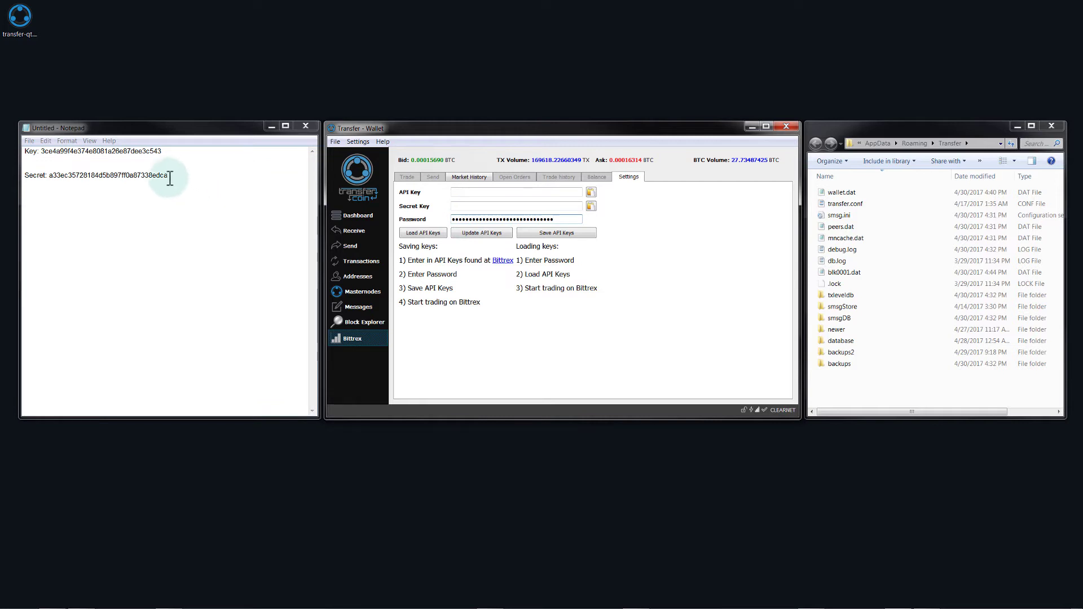
# - Copy the secret from the notes into the wallet's Secret Key field
pyautogui.moveTo(170, 175); pyautogui.dragTo(50, 175)
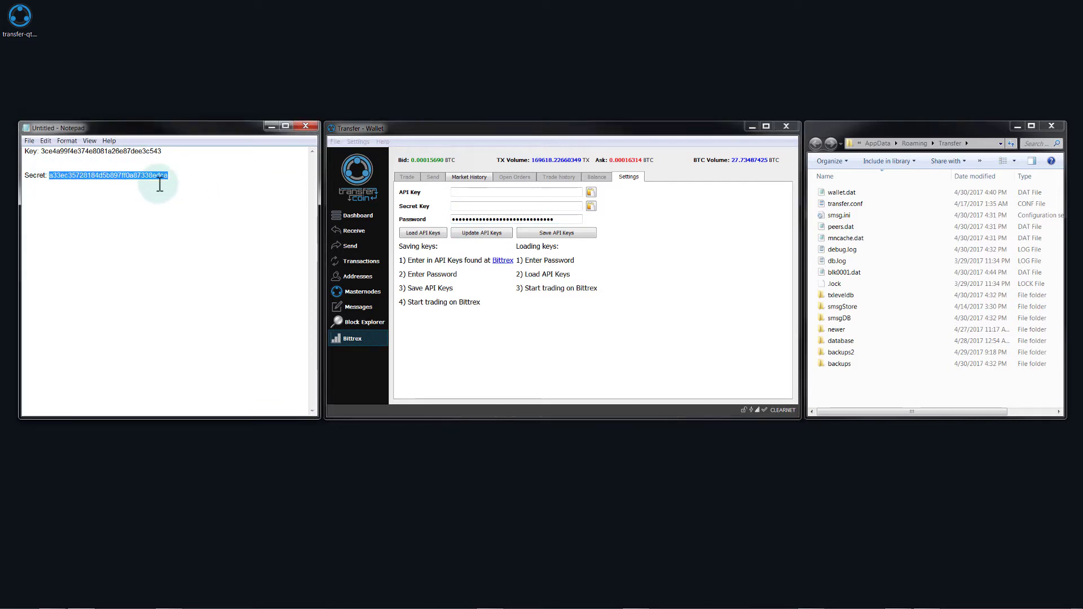
pyautogui.rightClick(59, 174)
pyautogui.click(37, 204)
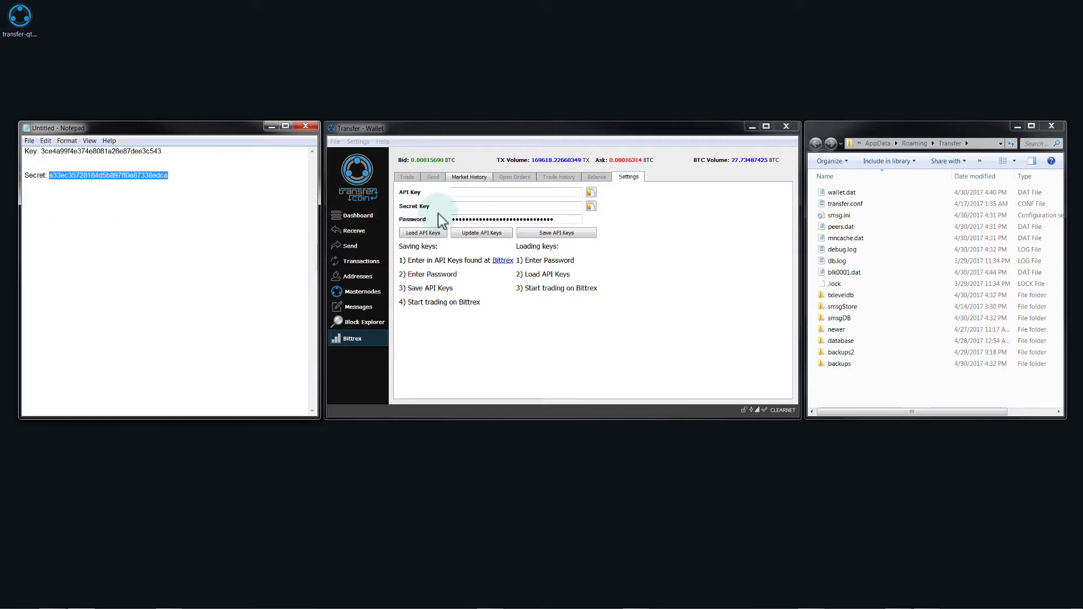
pyautogui.click(466, 207)
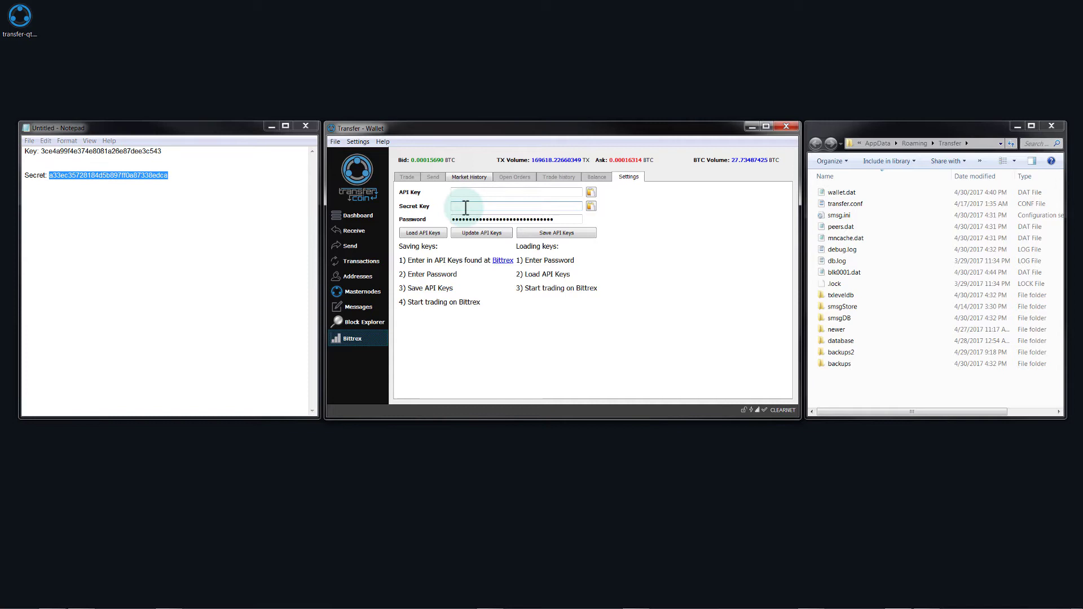
pyautogui.hotkey('ctrl', 'v')
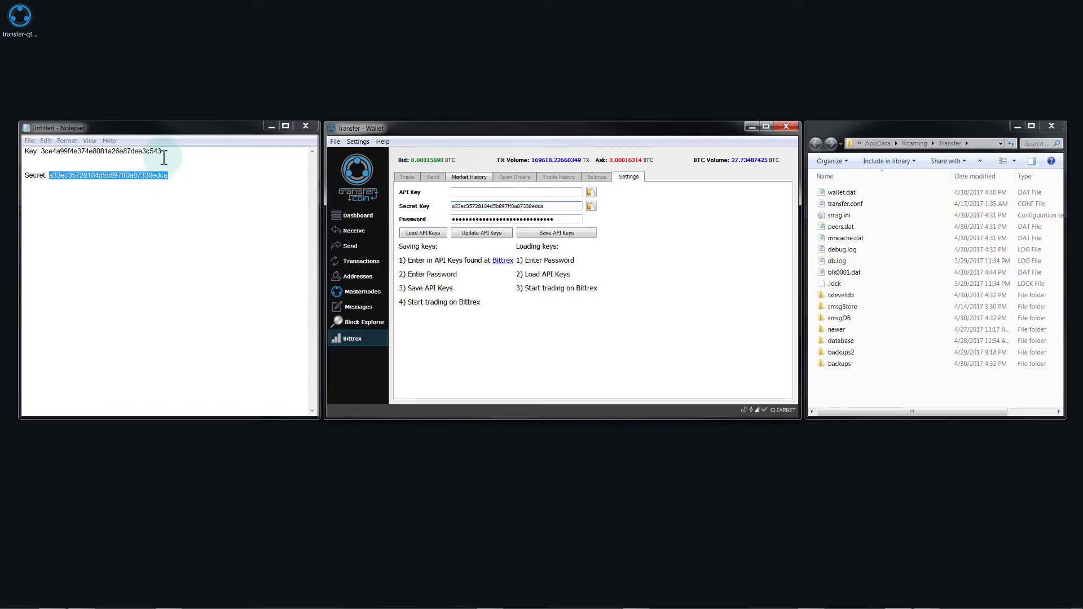
# - Copy the API key from the notes into the wallet's API Key field
pyautogui.moveTo(162, 151); pyautogui.dragTo(42, 151)
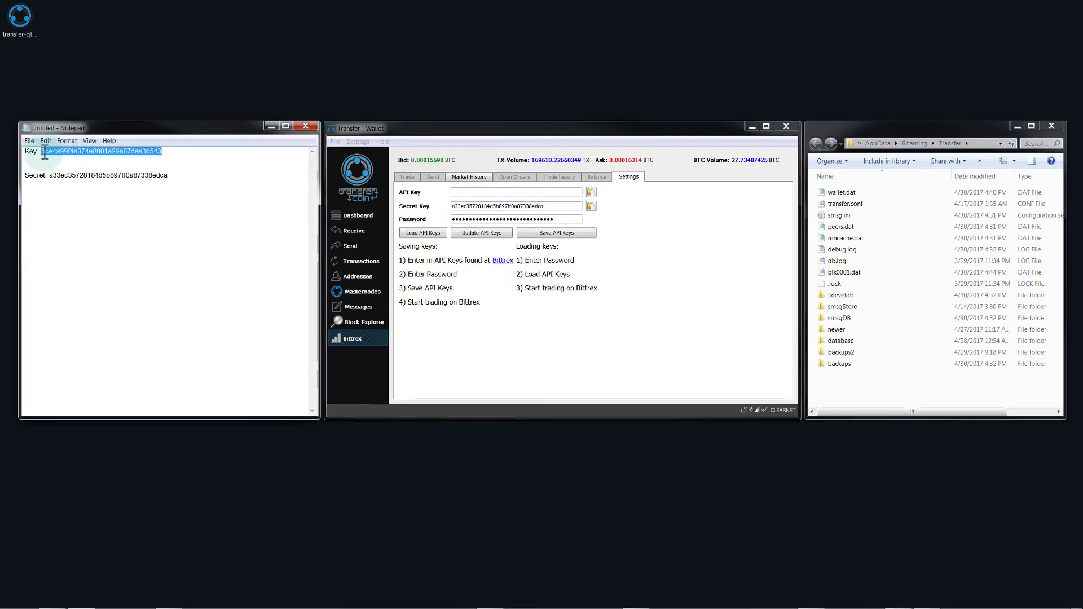
pyautogui.rightClick(51, 152)
pyautogui.click(32, 182)
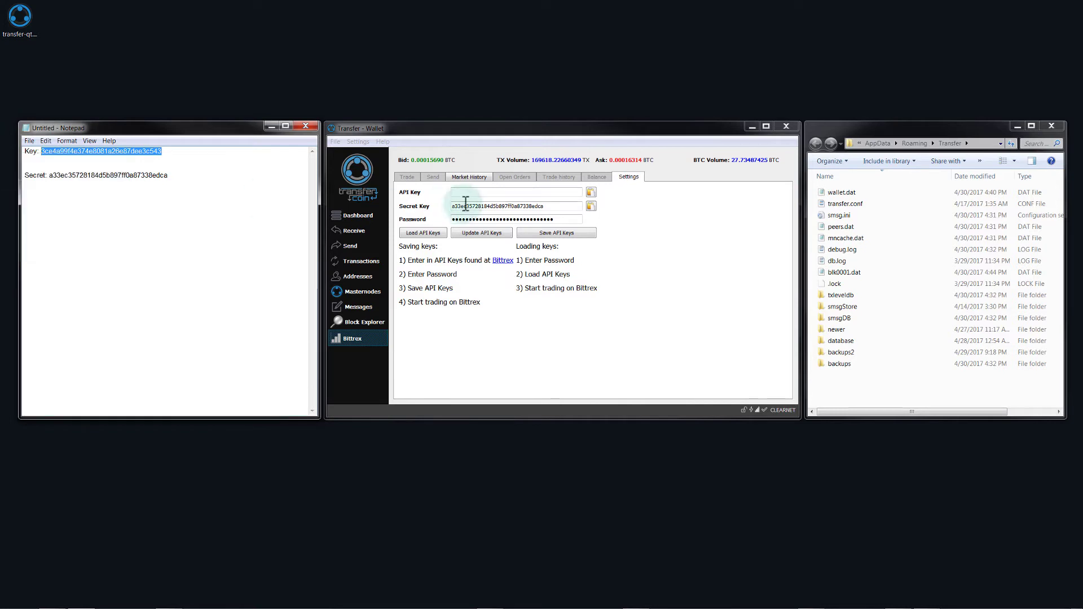
pyautogui.rightClick(470, 197)
pyautogui.click(492, 247)
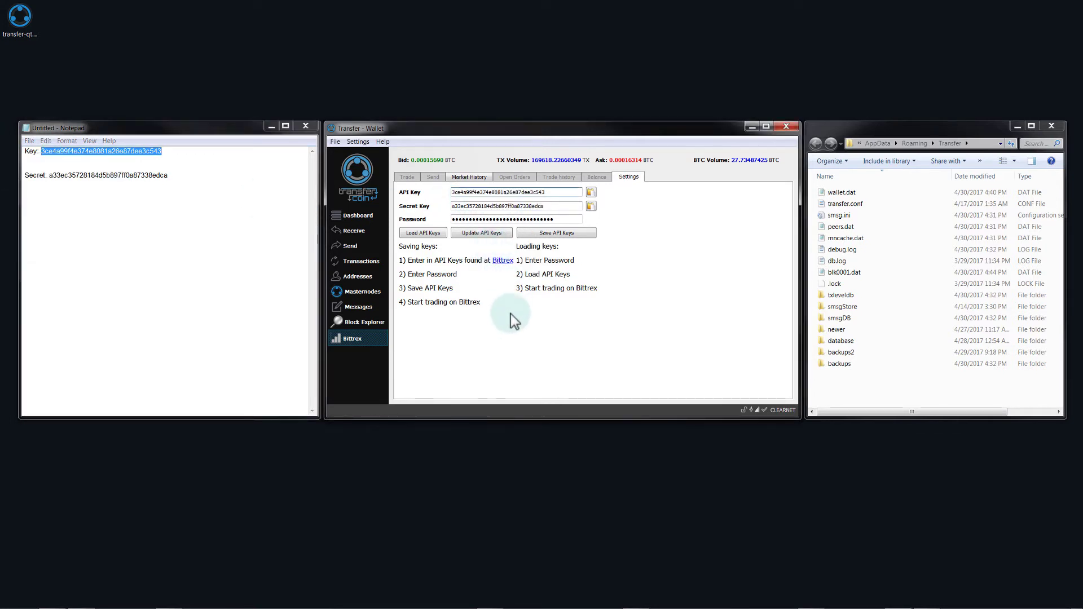
# - Apply the Bittrex API keys and acknowledge the configured-and-tested confirmation
pyautogui.click(485, 235)
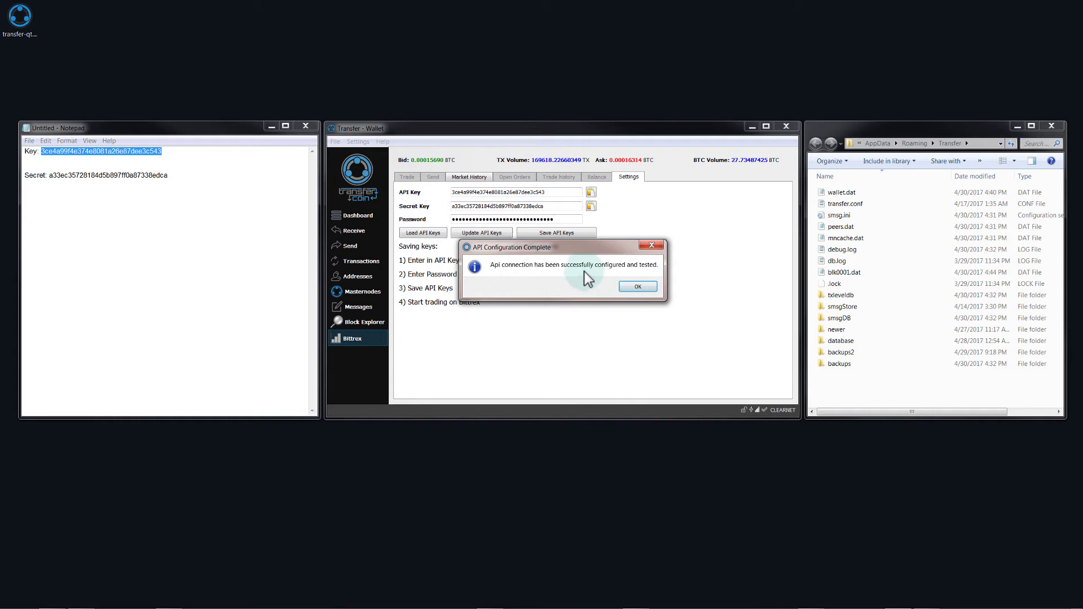
pyautogui.click(638, 287)
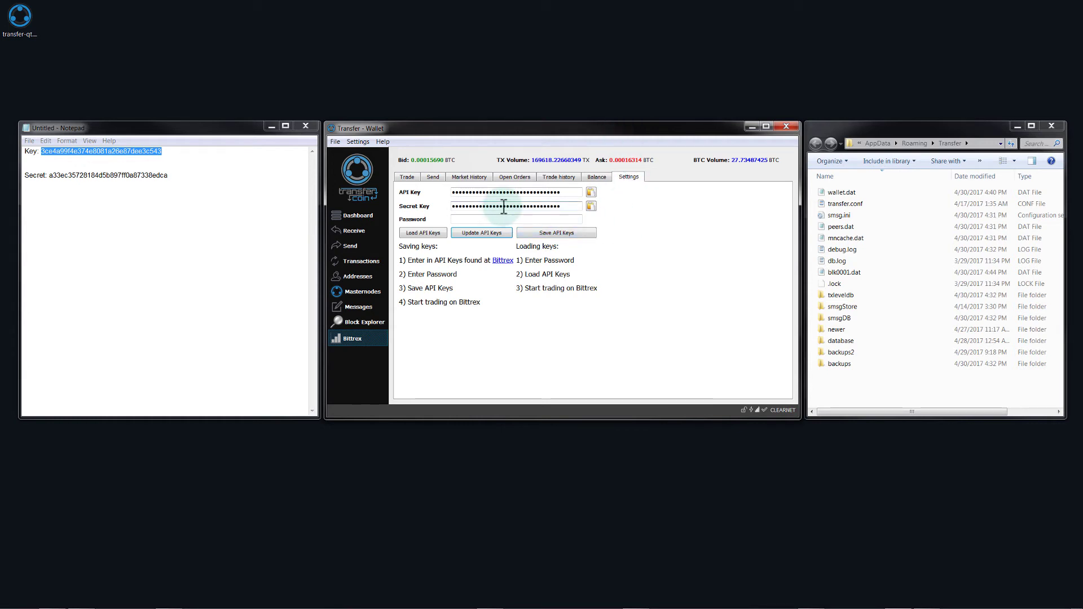
# - Enter a password, save the API keys, and confirm APIcache.txt appears in the Transfer folder
pyautogui.click(480, 219)
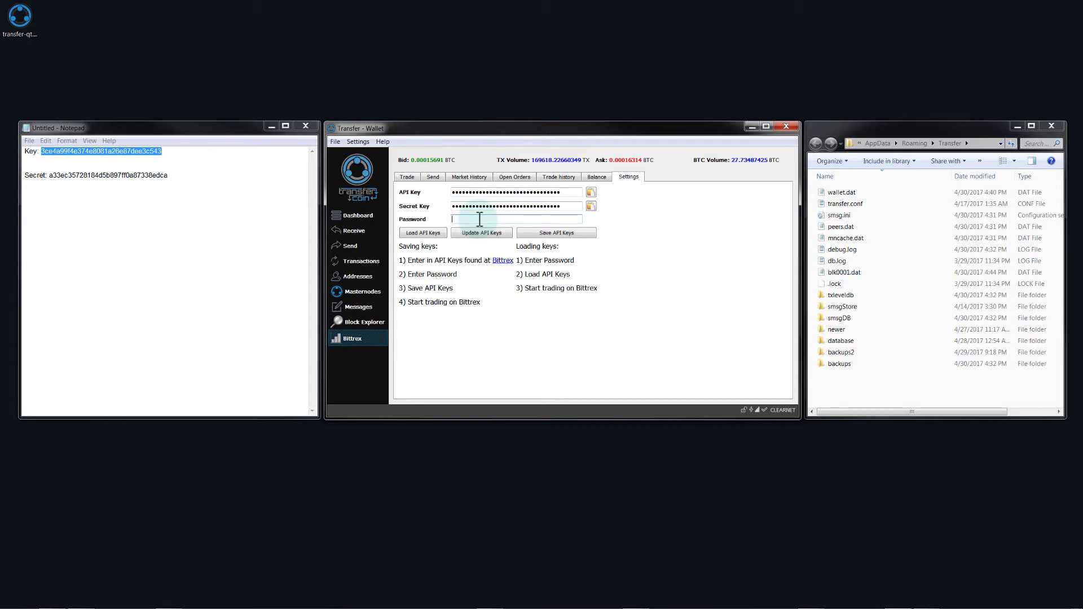
pyautogui.hotkey('ctrl', 'v')
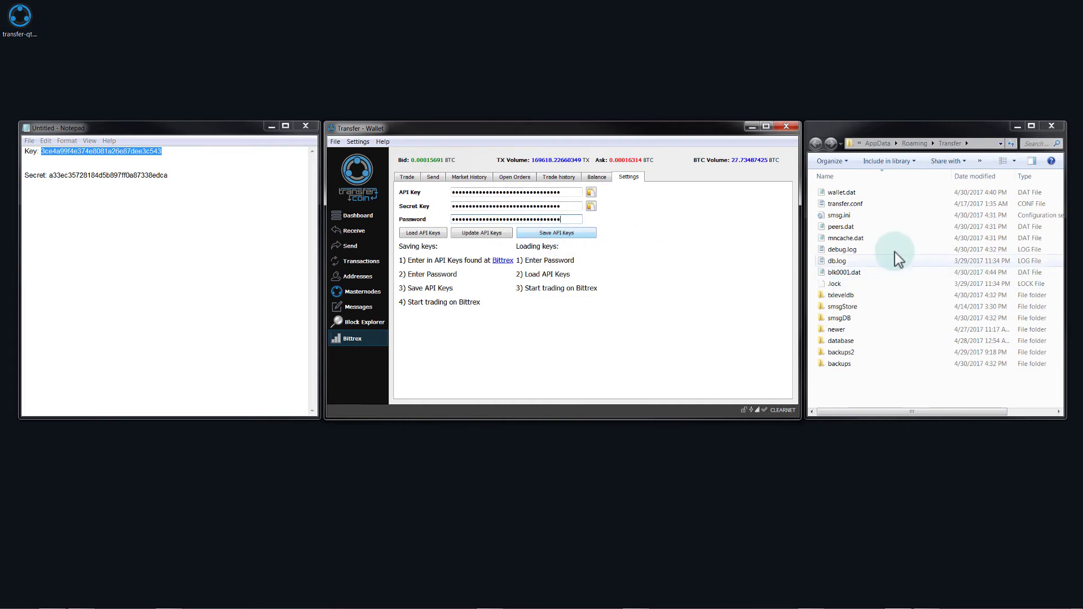
pyautogui.click(568, 232)
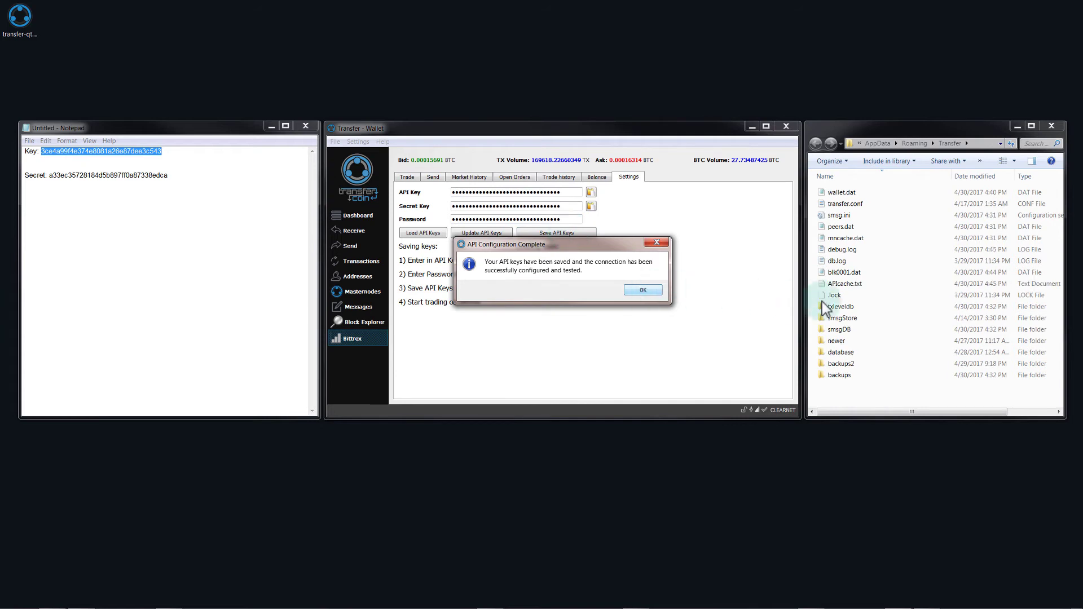
pyautogui.click(859, 285)
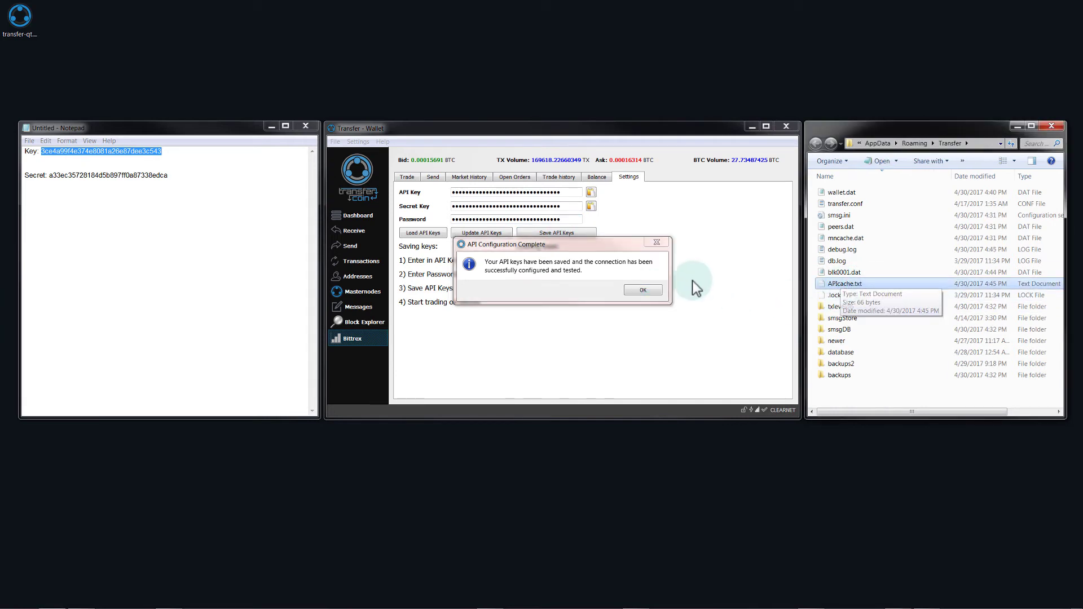
pyautogui.click(651, 289)
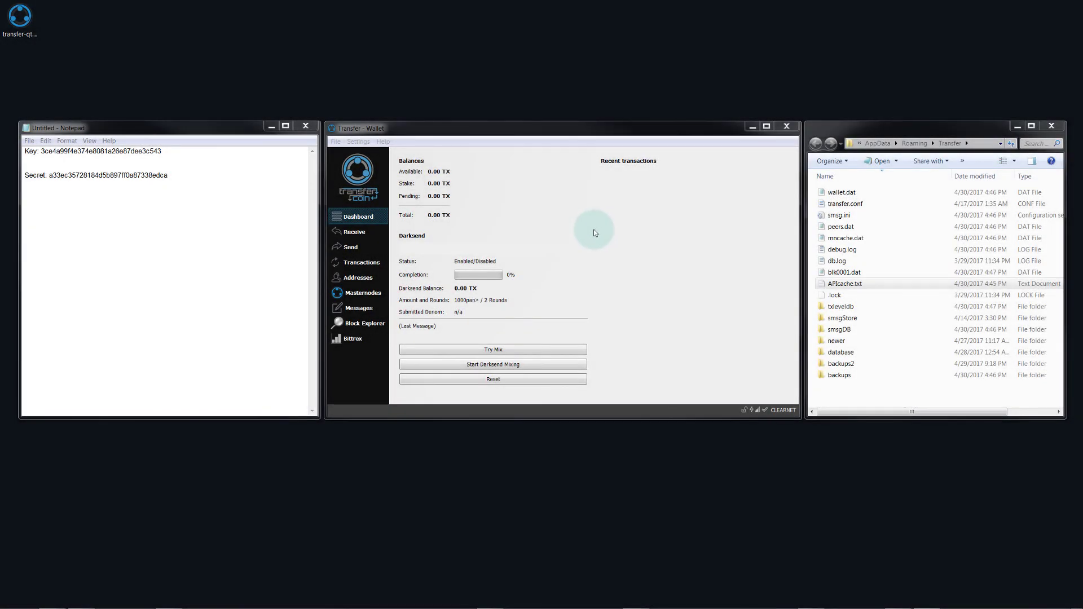
# - Bring the reopened Transfer Wallet to the front on its Dashboard
pyautogui.click(357, 341)
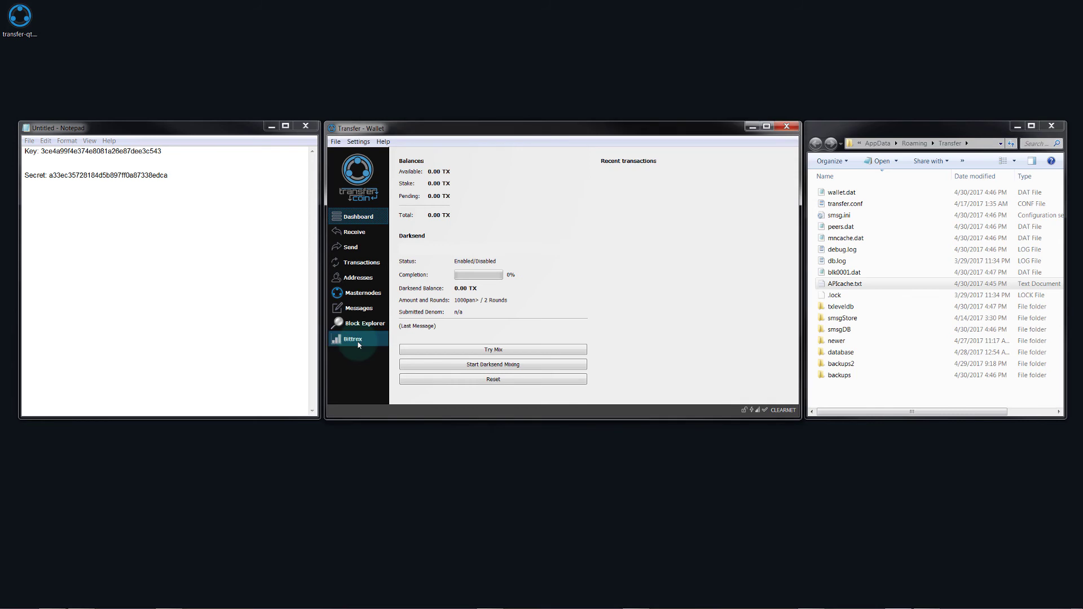
# - On the Bittrex page, load the saved API keys with the password and accept the confirmation
pyautogui.click(358, 341)
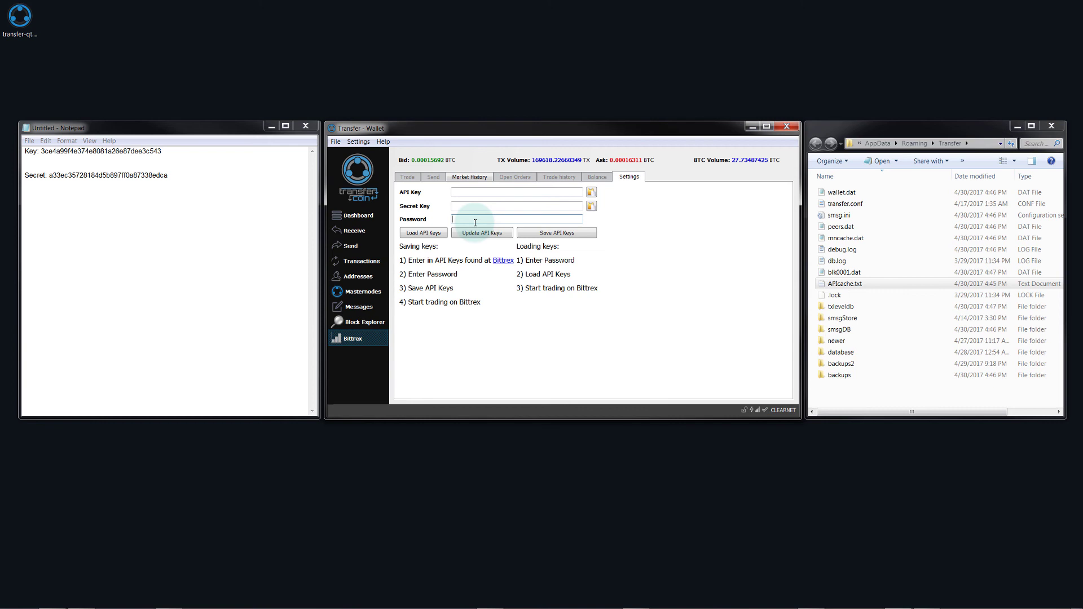
pyautogui.hotkey('ctrl', 'v')
pyautogui.click(421, 237)
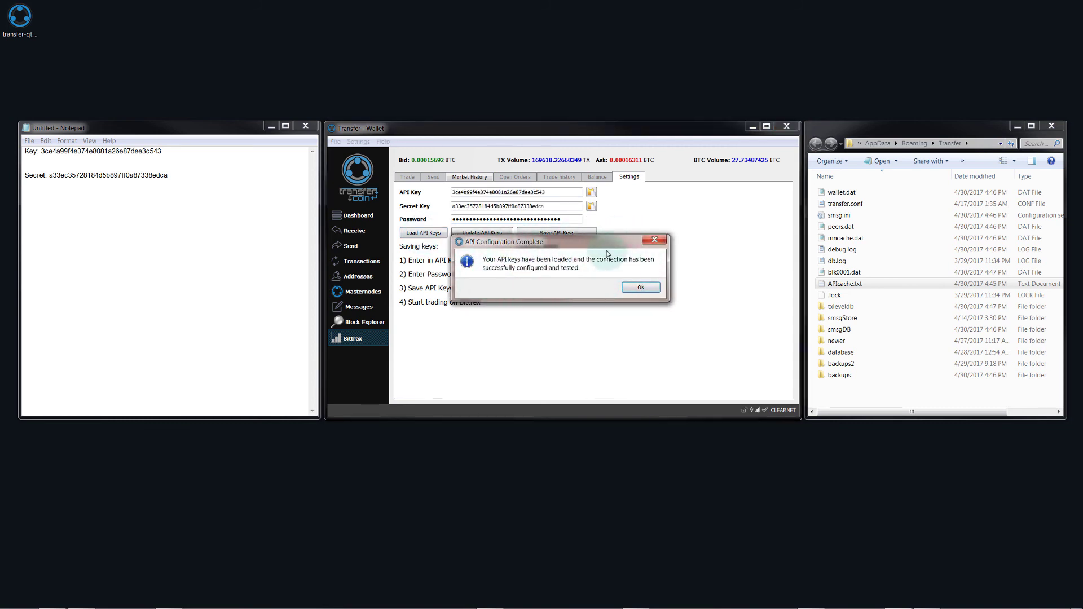
pyautogui.click(640, 286)
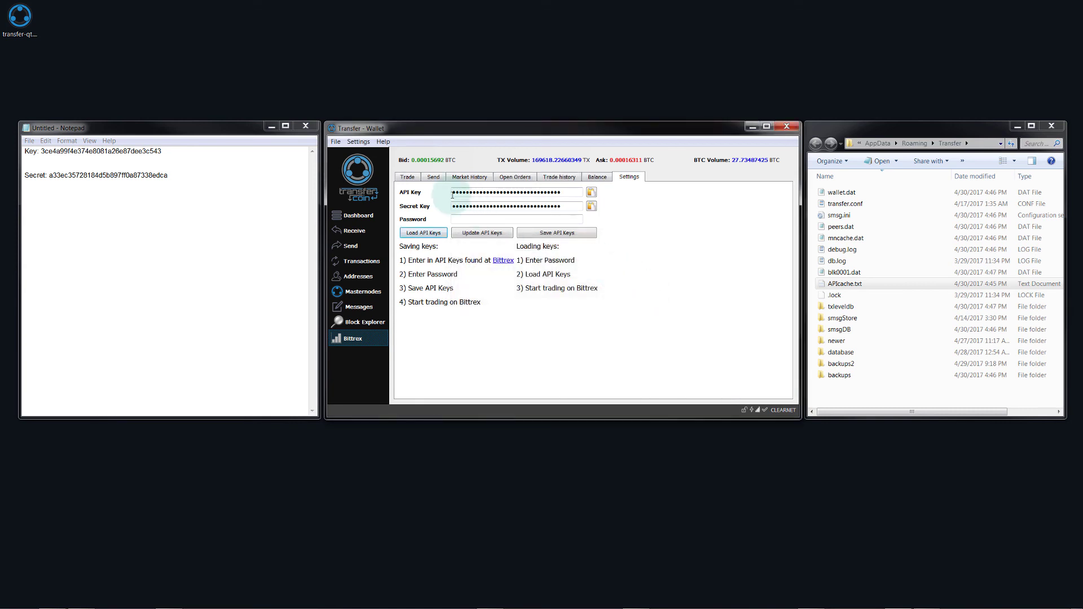